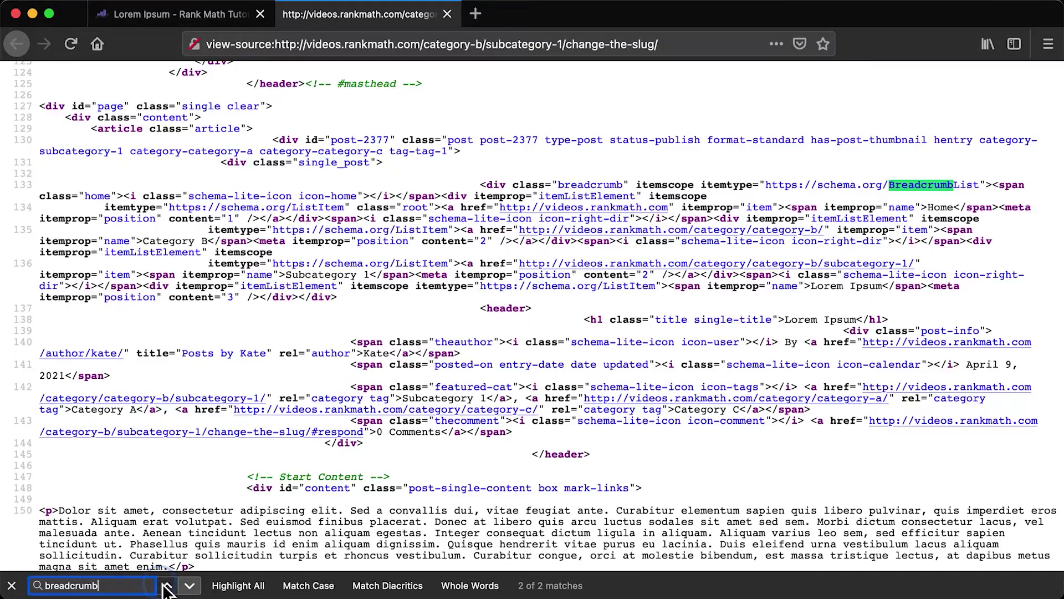
Step: Jump to the other breadcrumb match in the page source
click(168, 586)
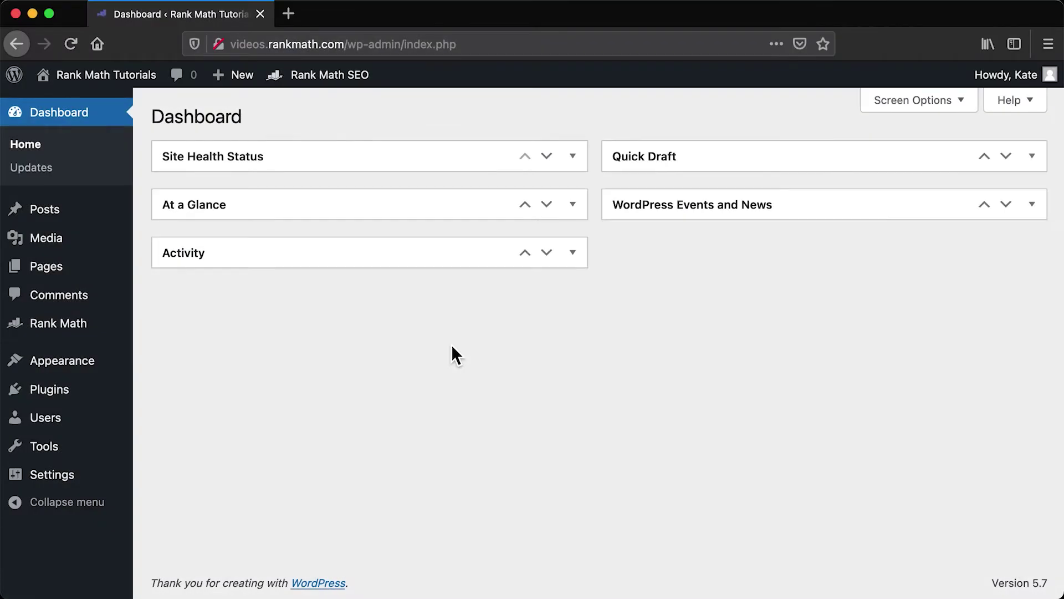
mouse_move(58, 324)
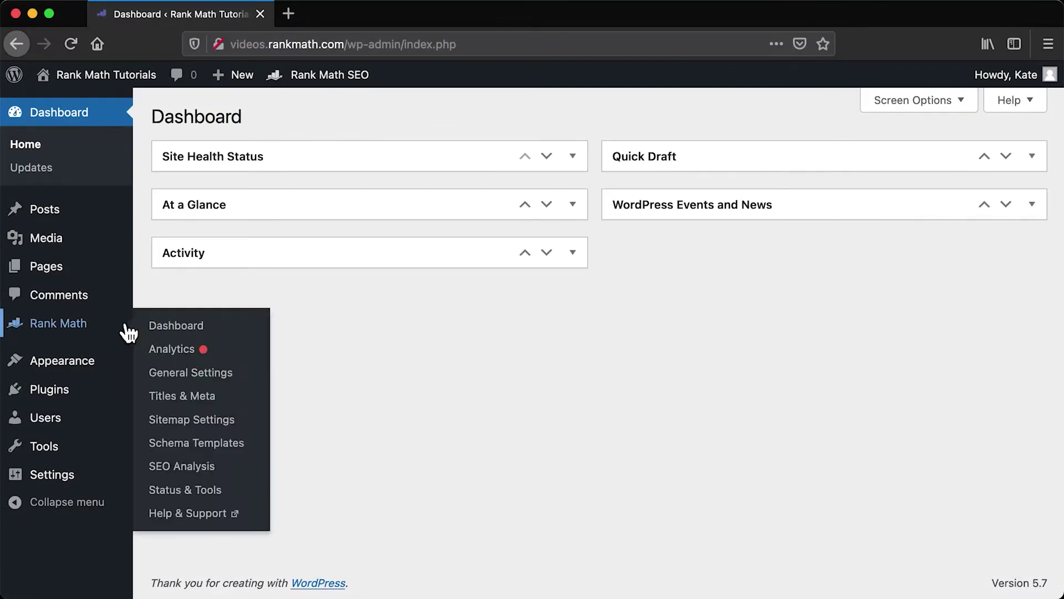
Step: Switch Rank Math to Advanced Mode and enable breadcrumbs under General Settings > Breadcrumbs
click(226, 333)
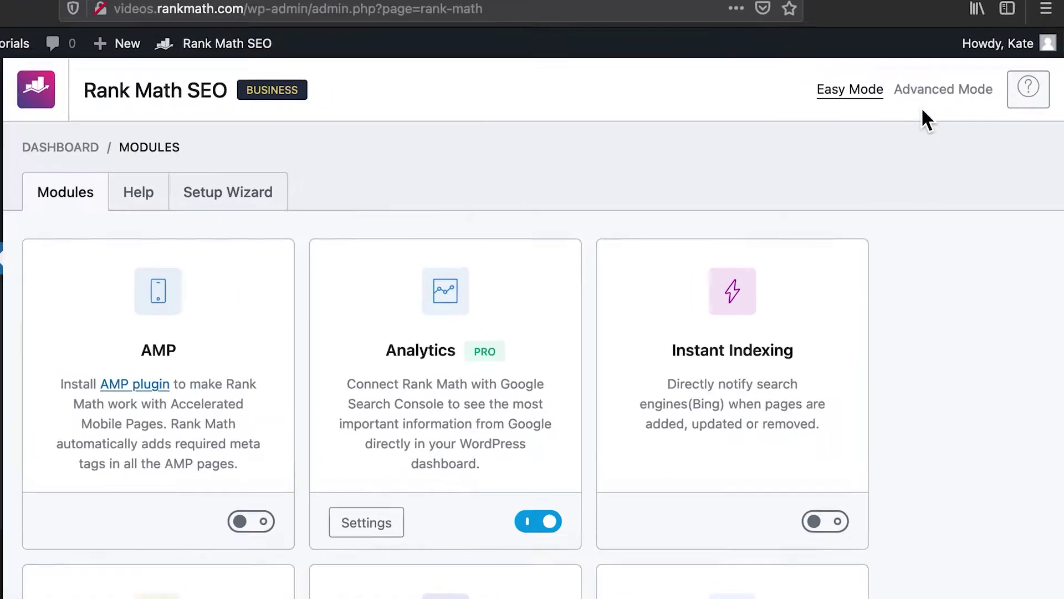
click(936, 91)
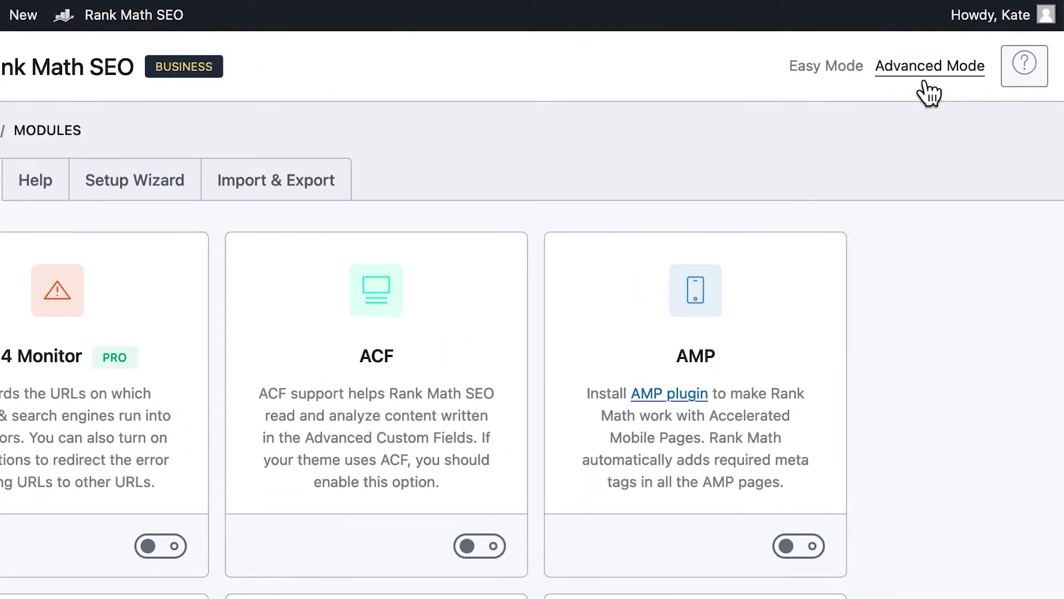
click(116, 357)
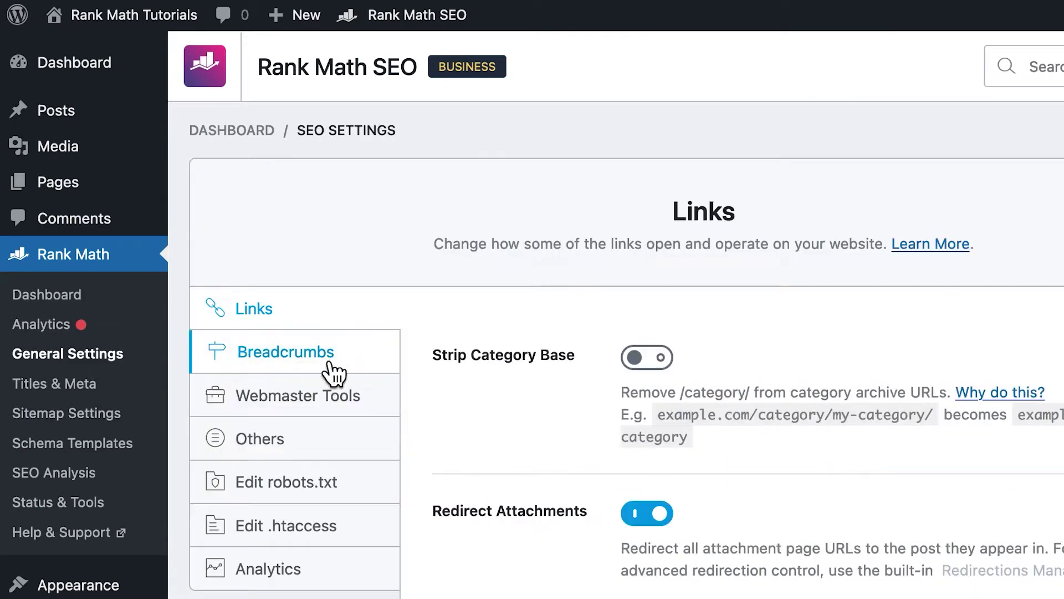
click(343, 369)
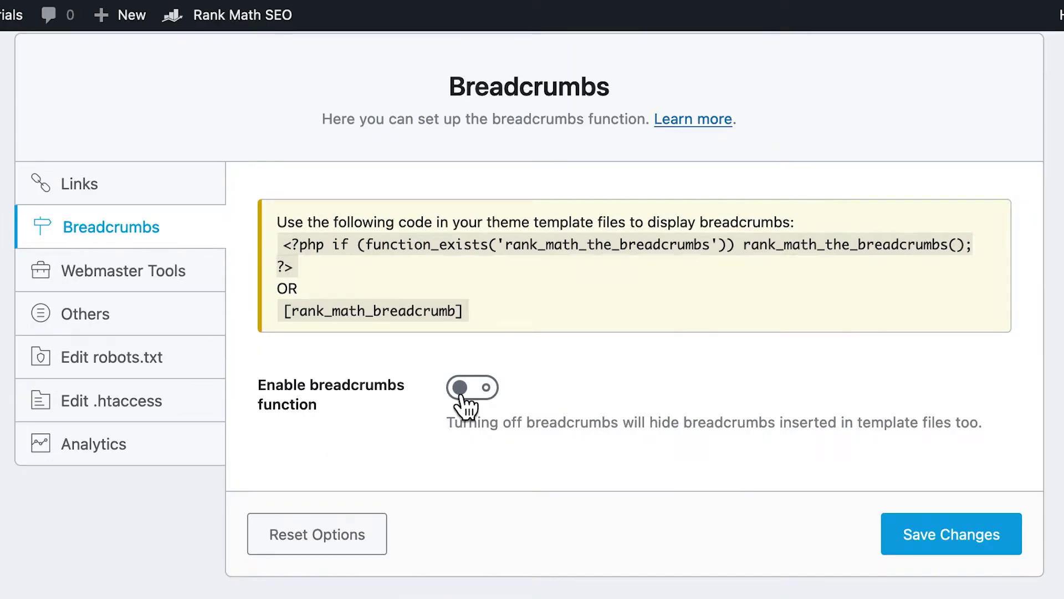
click(469, 388)
scroll(192, 416, down, 5)
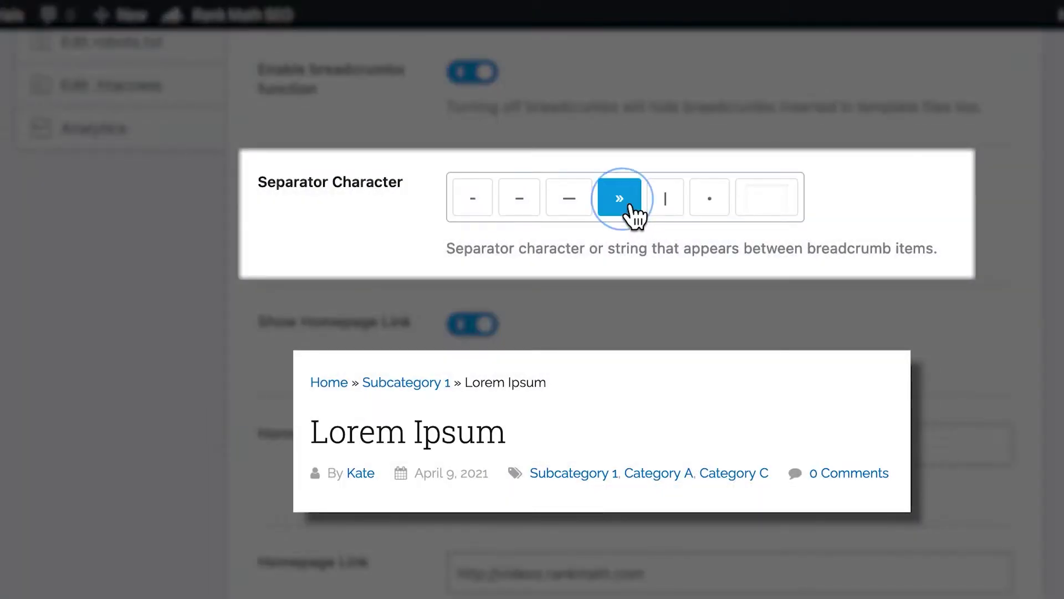
Step: Change the breadcrumb separator to a middle dot and keep the Home item in the trail
click(709, 208)
scroll(881, 431, down, 5)
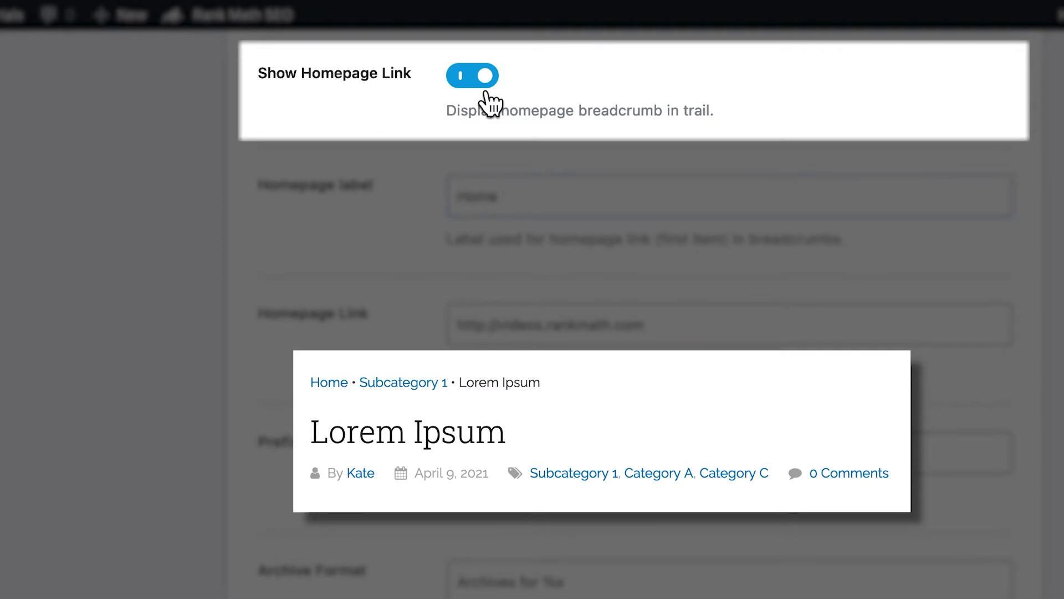
click(485, 90)
click(470, 83)
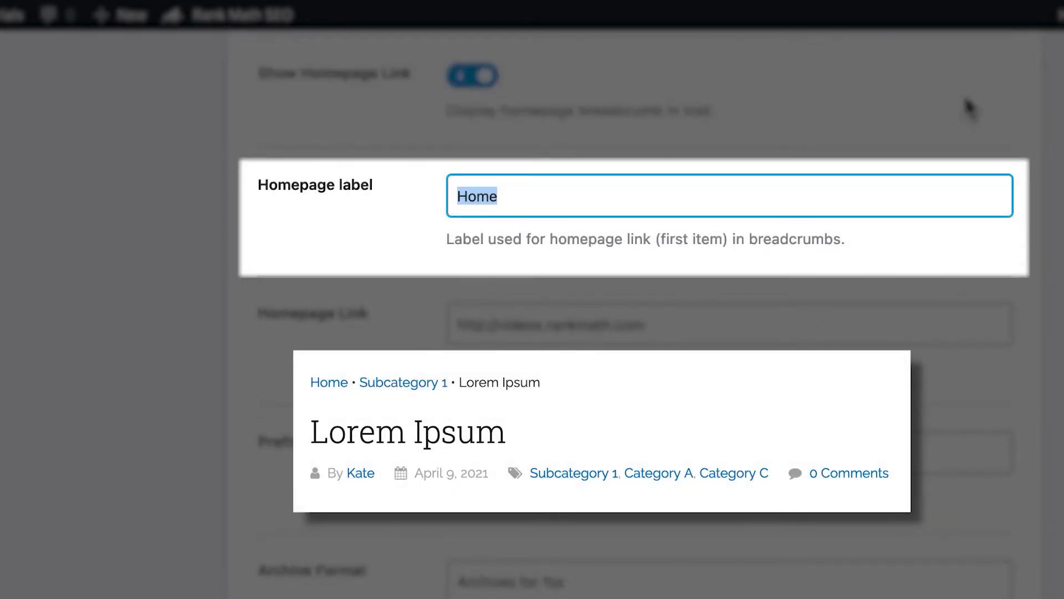
text(Beginning)
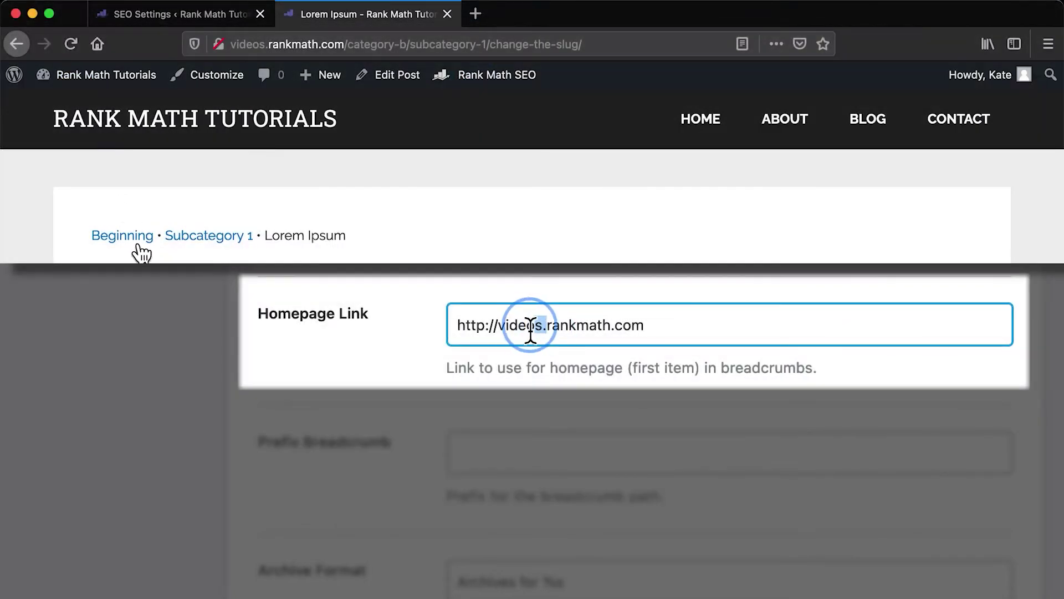
drag(546, 324, 498, 326)
key(BackSpace)
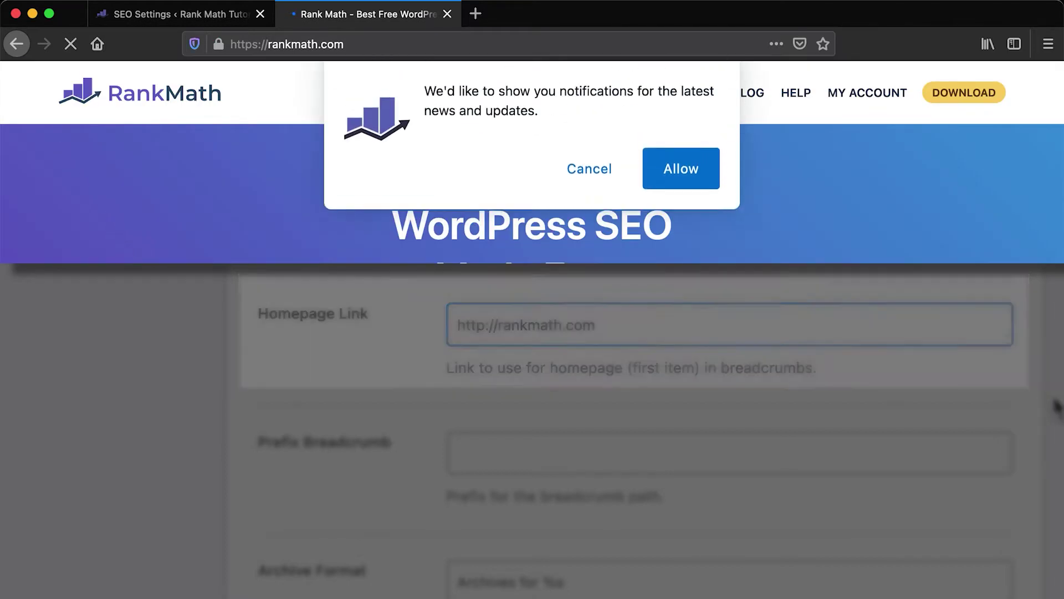
click(557, 443)
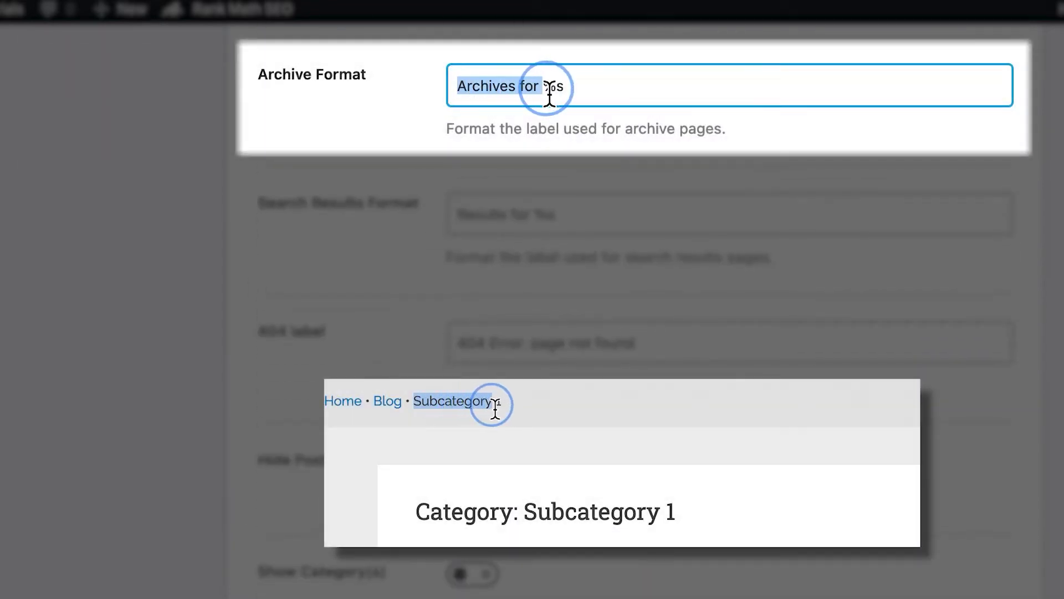
Step: Review the archive format wording and select the 'Custom tax 1' search term in the demo
drag(490, 92, 588, 95)
click(666, 92)
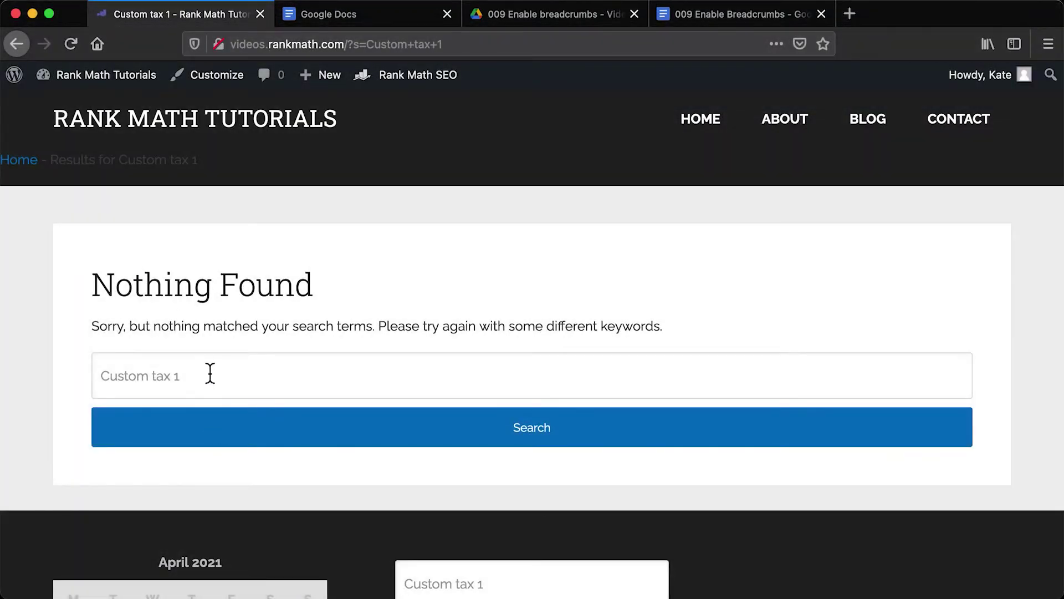
click(210, 374)
triple_click(211, 374)
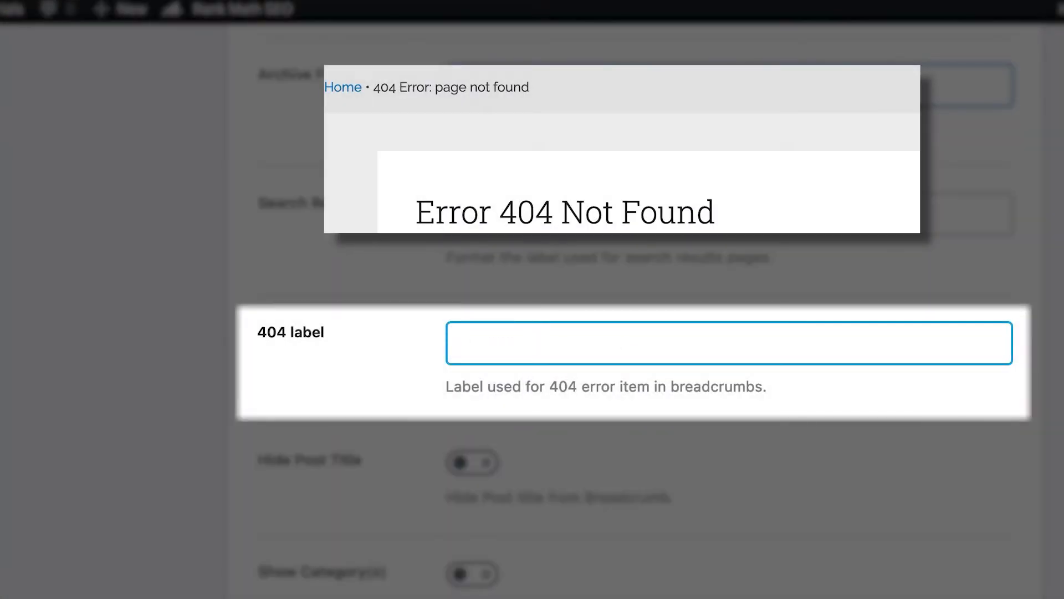
text(Sorry, we couldn't find this page)
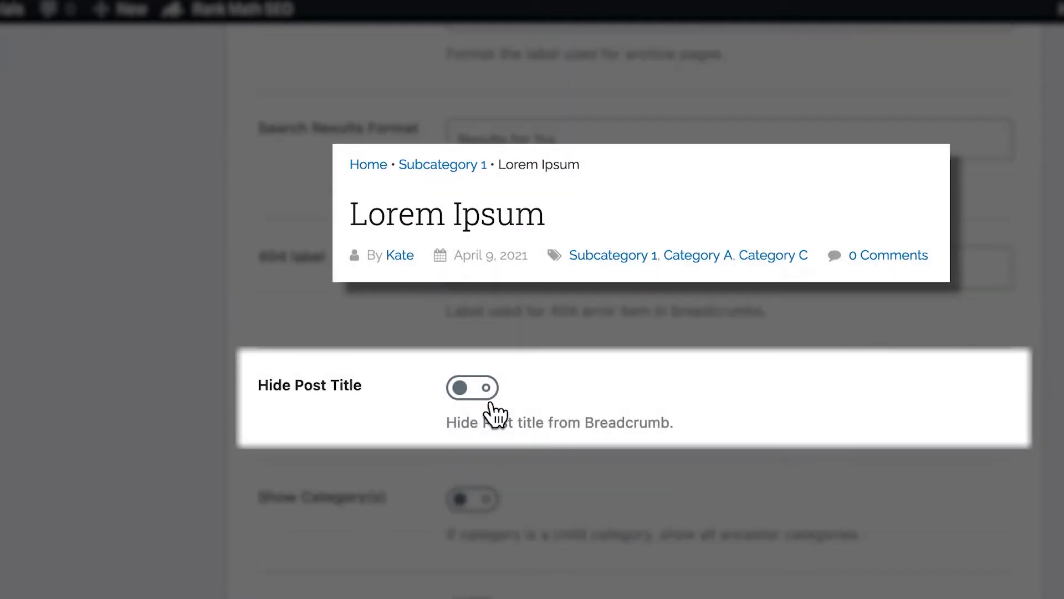
Step: Leave Hide Post Title off, show categories, and turn off Hide Taxonomy Name to reveal 'Work areas'
click(491, 401)
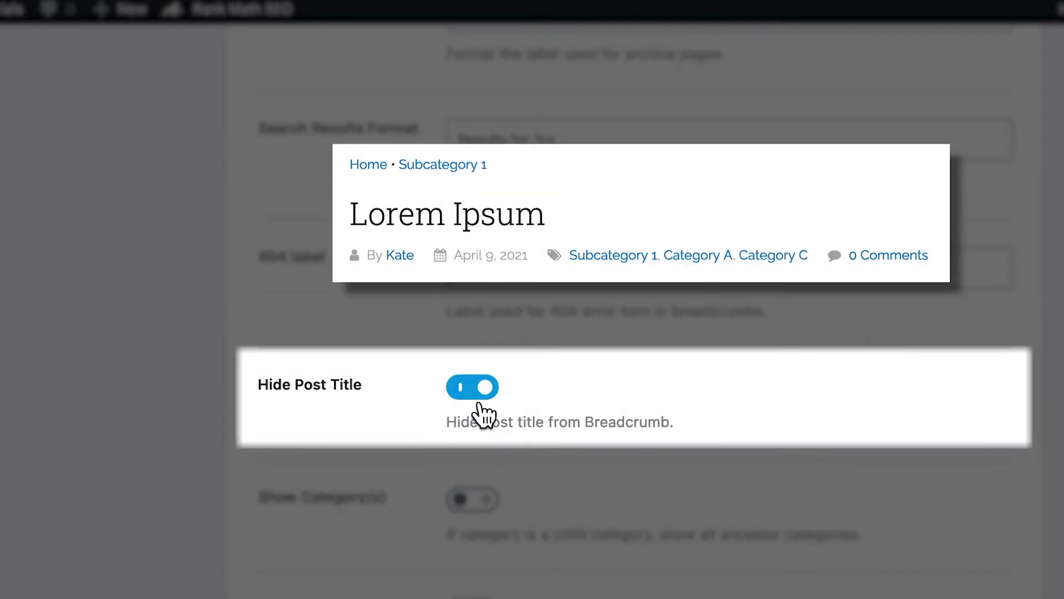
click(484, 409)
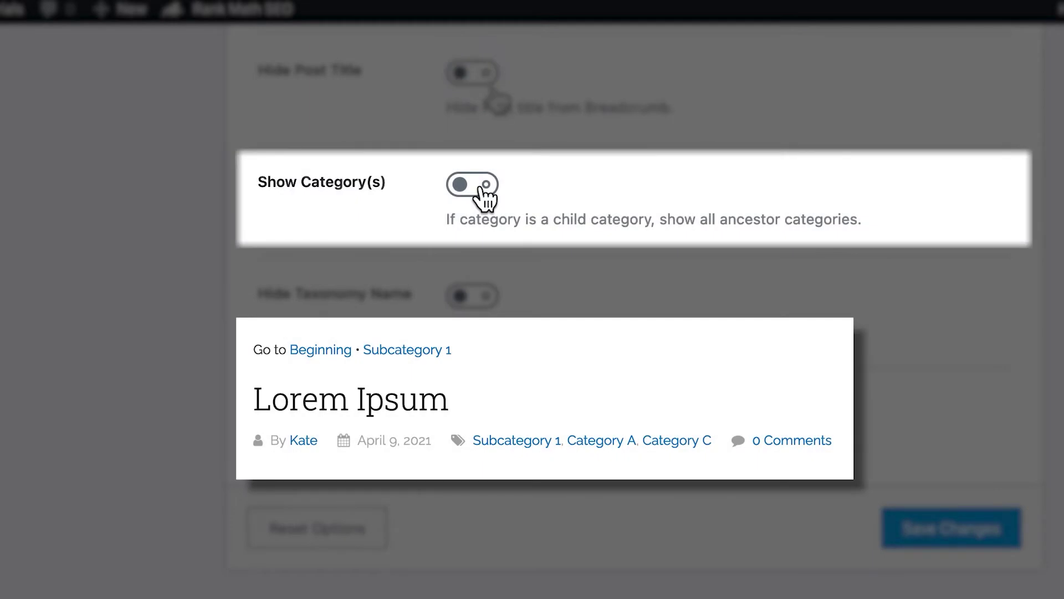
click(481, 188)
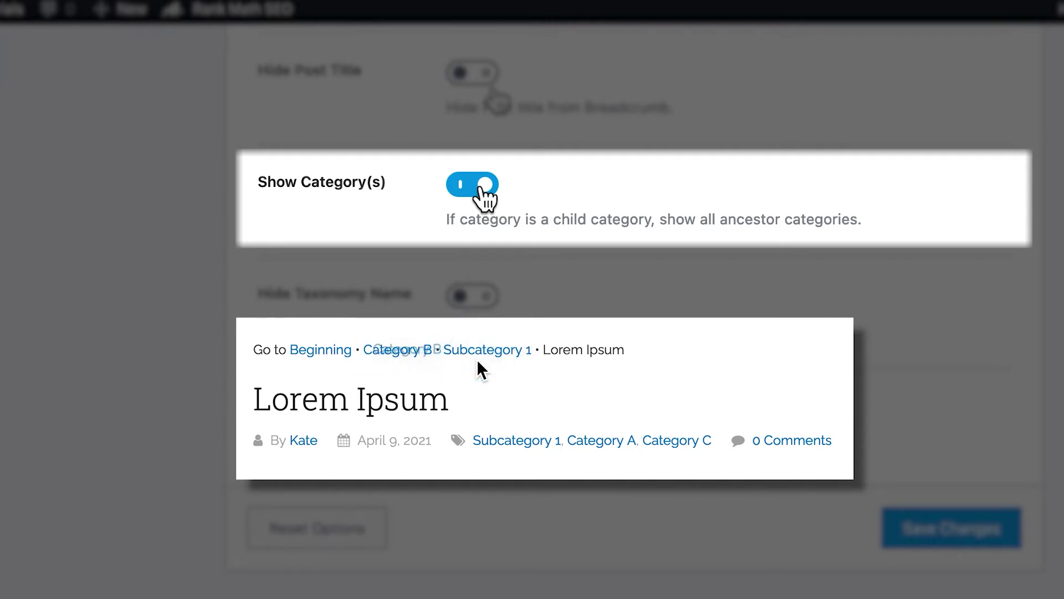
click(474, 300)
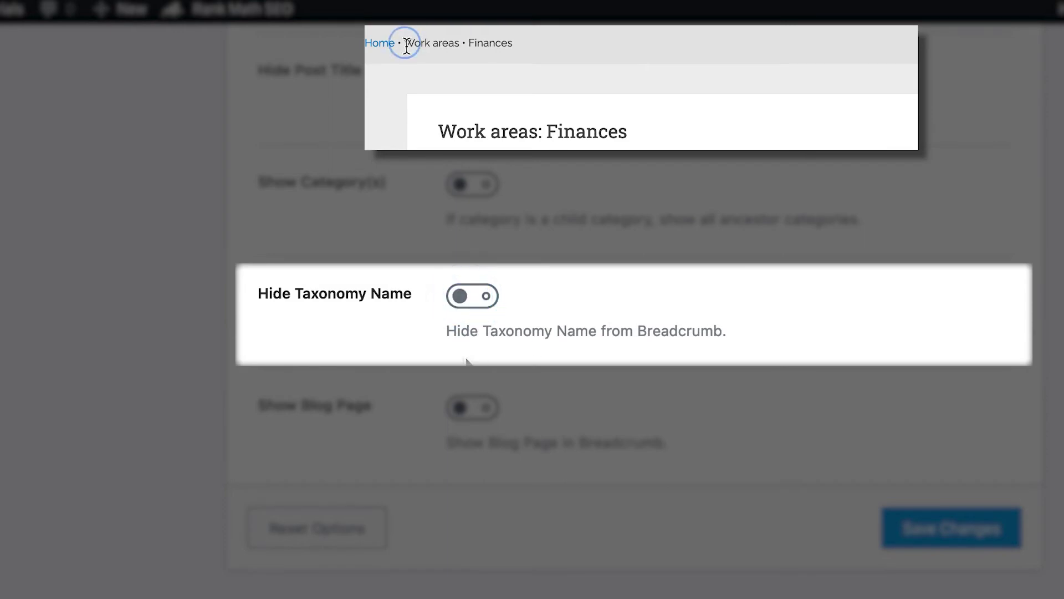
drag(407, 46, 461, 47)
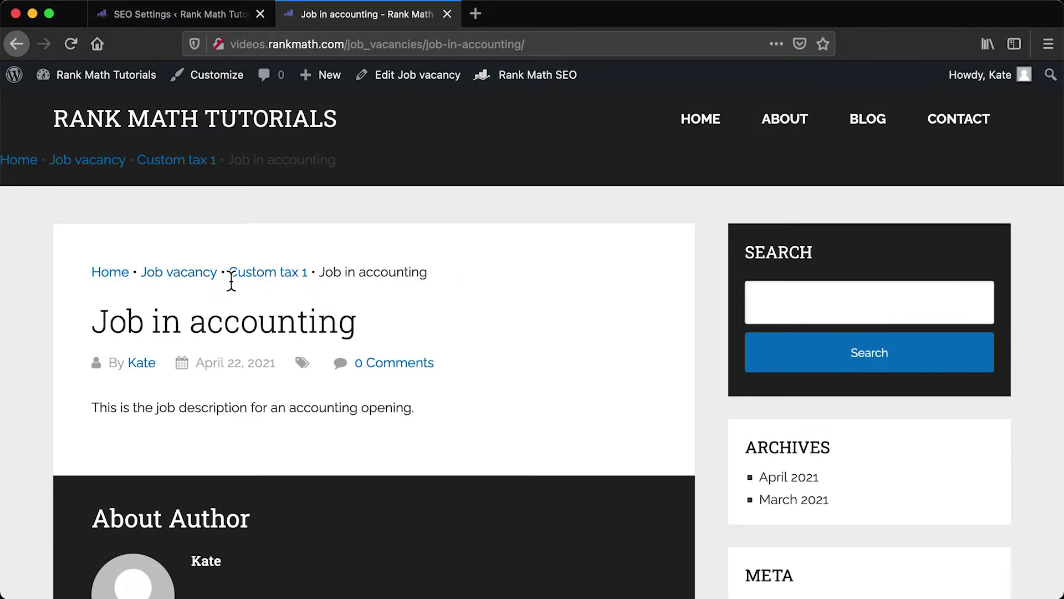
Step: Set the Job vacancies primary taxonomy to None and enable Show Blog Page in breadcrumbs
drag(231, 281, 309, 276)
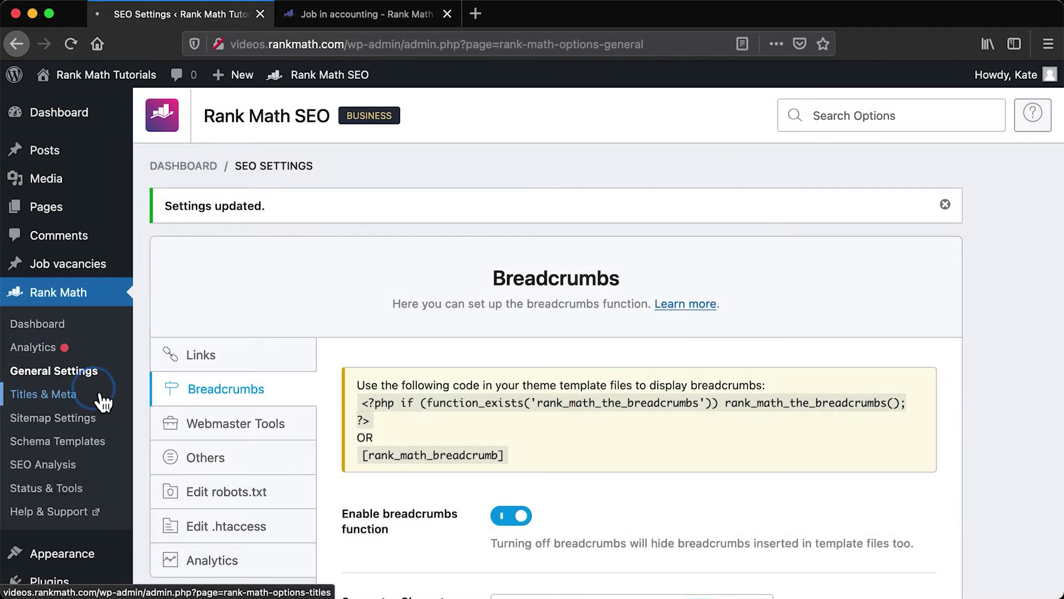
click(103, 402)
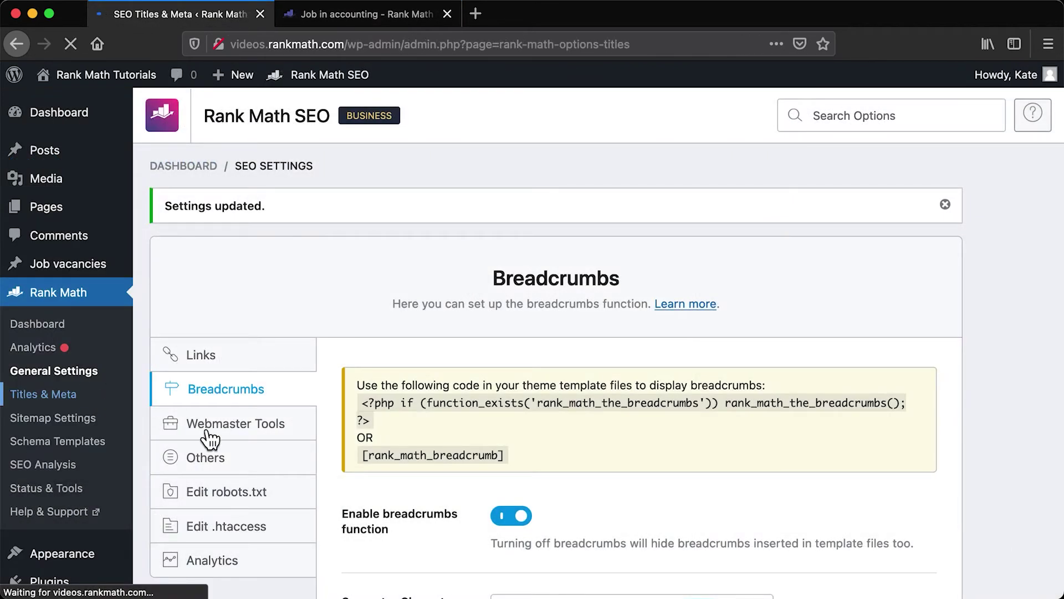
click(223, 460)
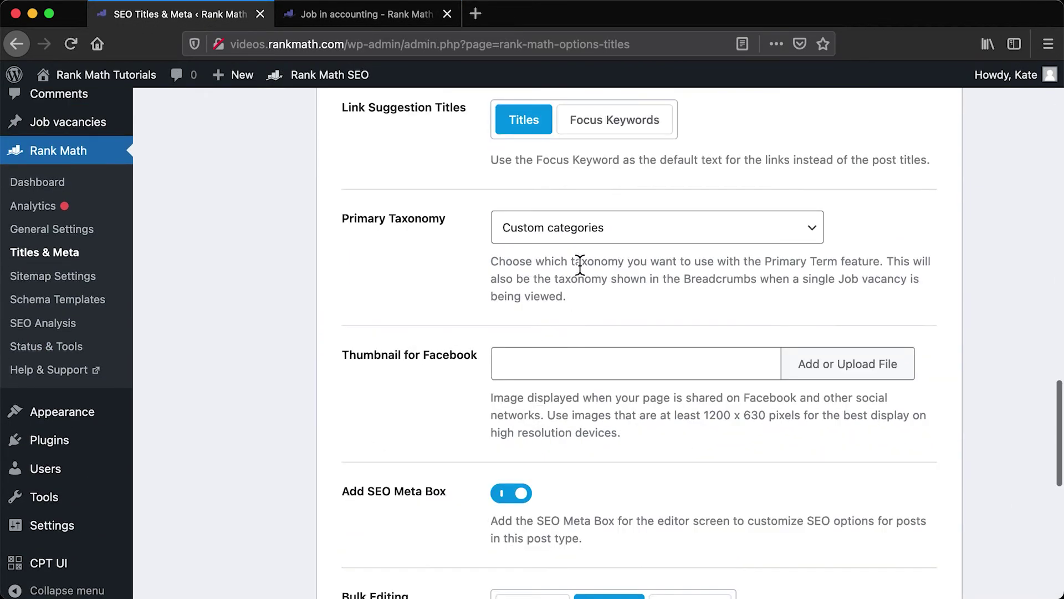
click(590, 237)
click(586, 213)
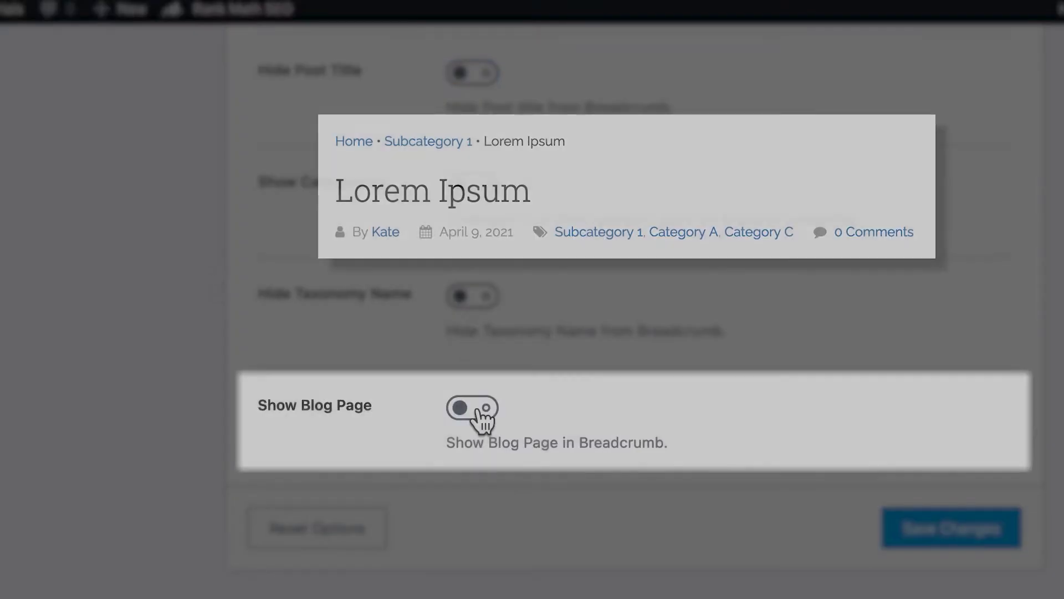
click(474, 408)
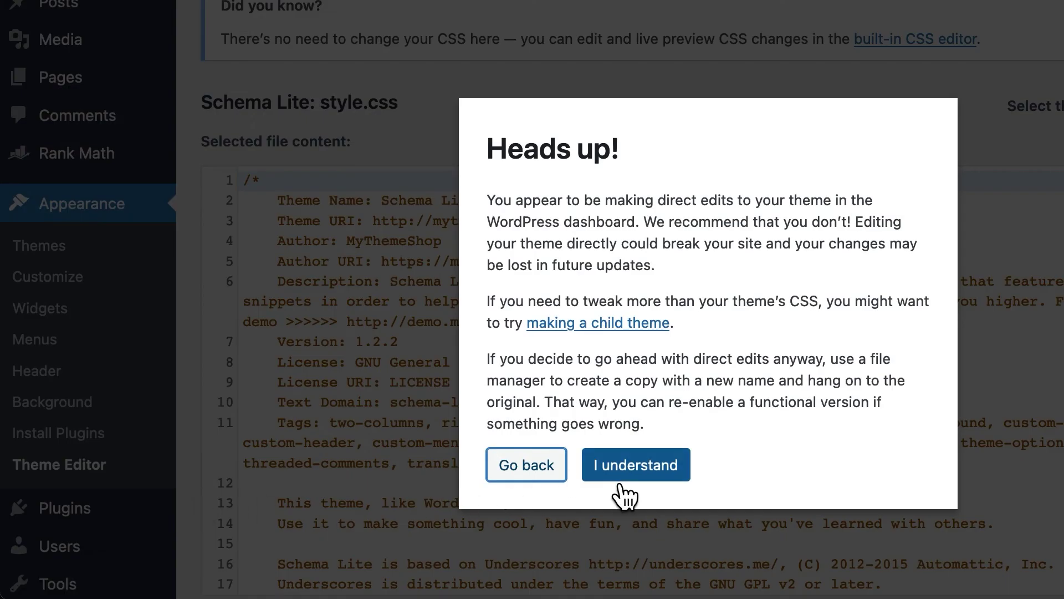
Step: Paste the Rank Math breadcrumbs snippet into Schema Lite's header.php after line 108
click(623, 472)
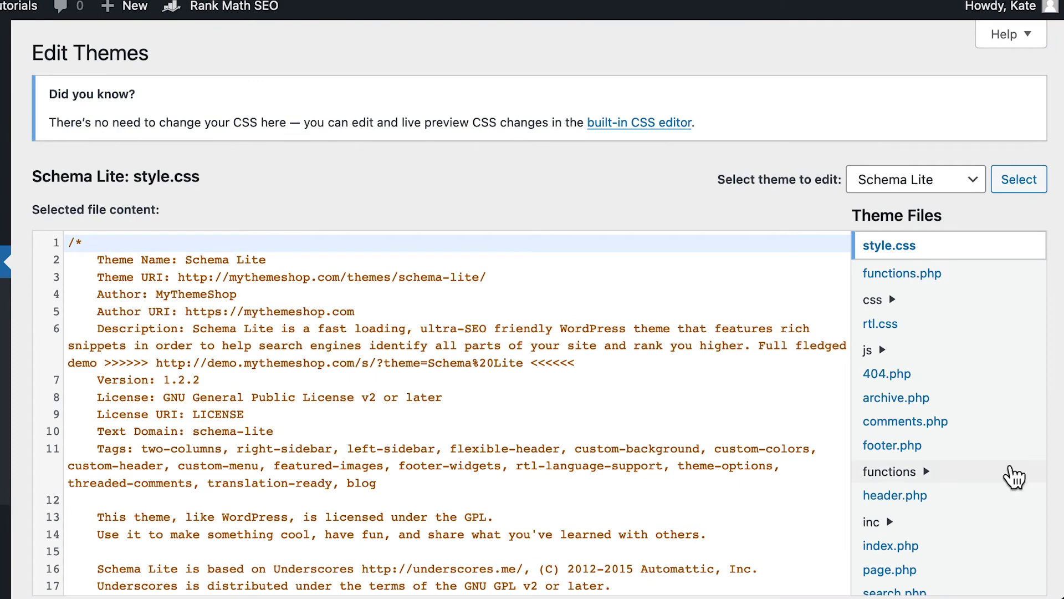
scroll(1015, 475, down, 3)
scroll(1015, 477, down, 2)
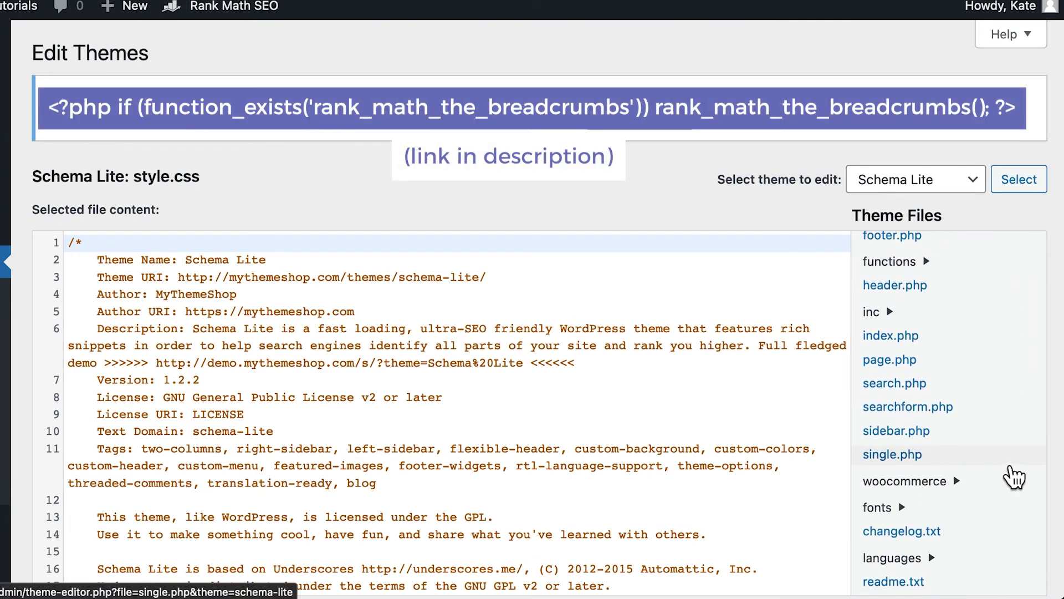
click(915, 286)
scroll(552, 386, down, 15)
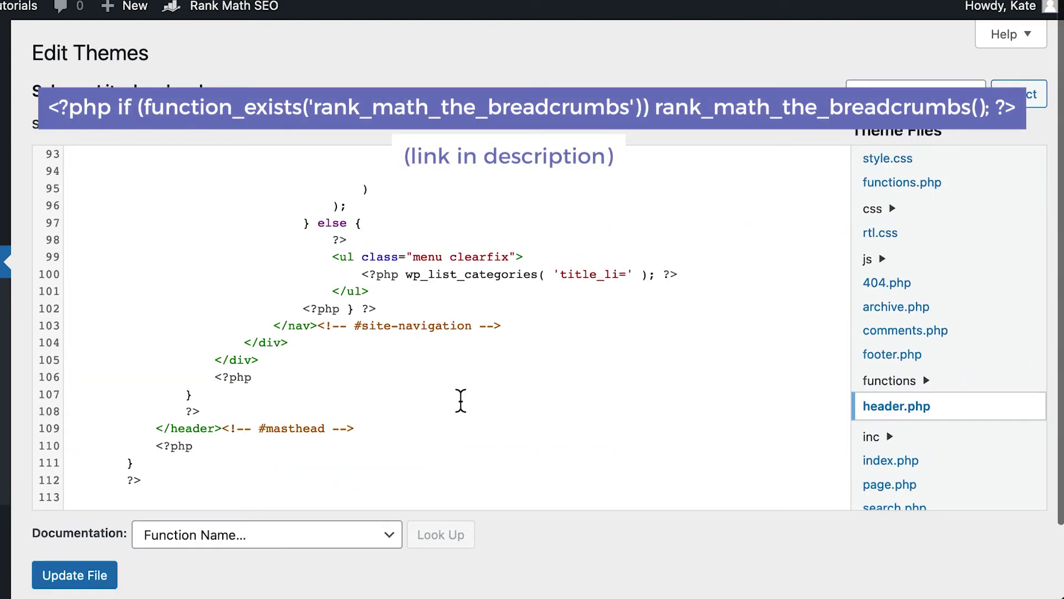
click(234, 408)
key(Return)
key(Return)
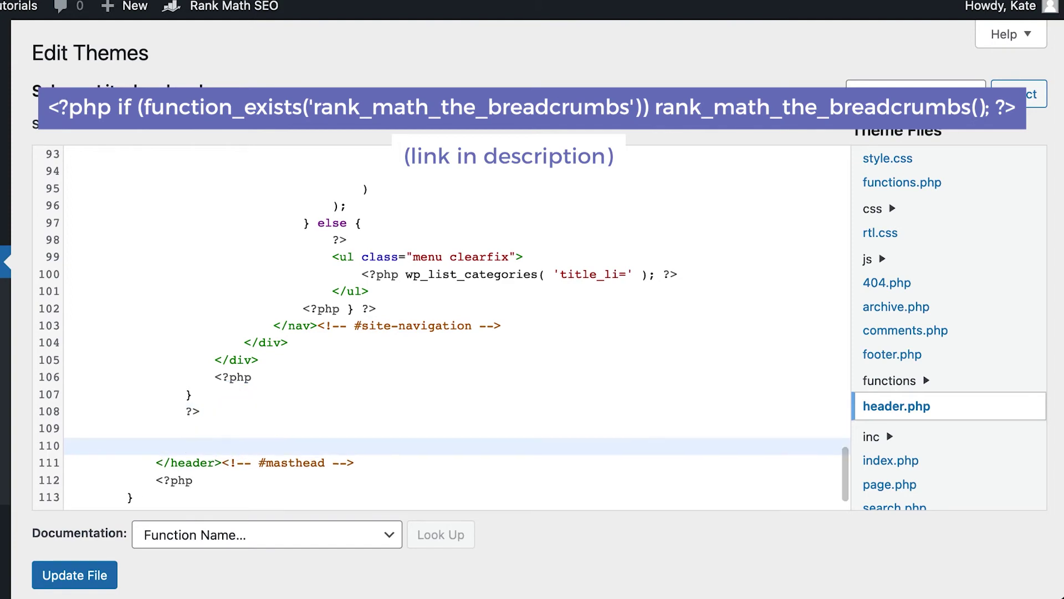
text(<?php if (function_exists('rank_math_the_breadcrumbs')) rank_math_the_breadcrumbs(); ?>)
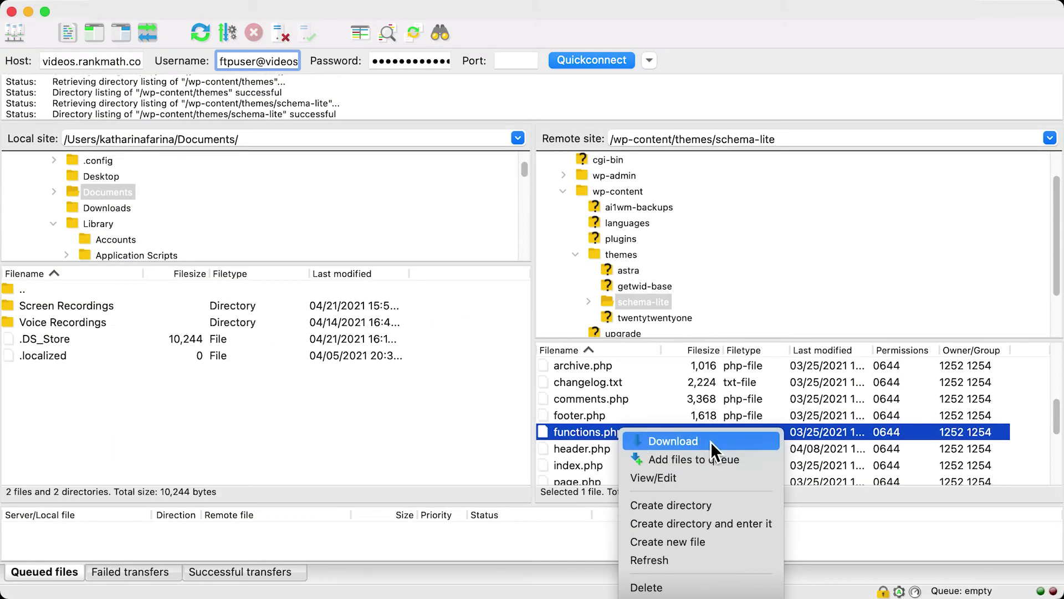
Step: Download schema-lite's functions.php via FileZilla and open the local copy for editing
click(711, 442)
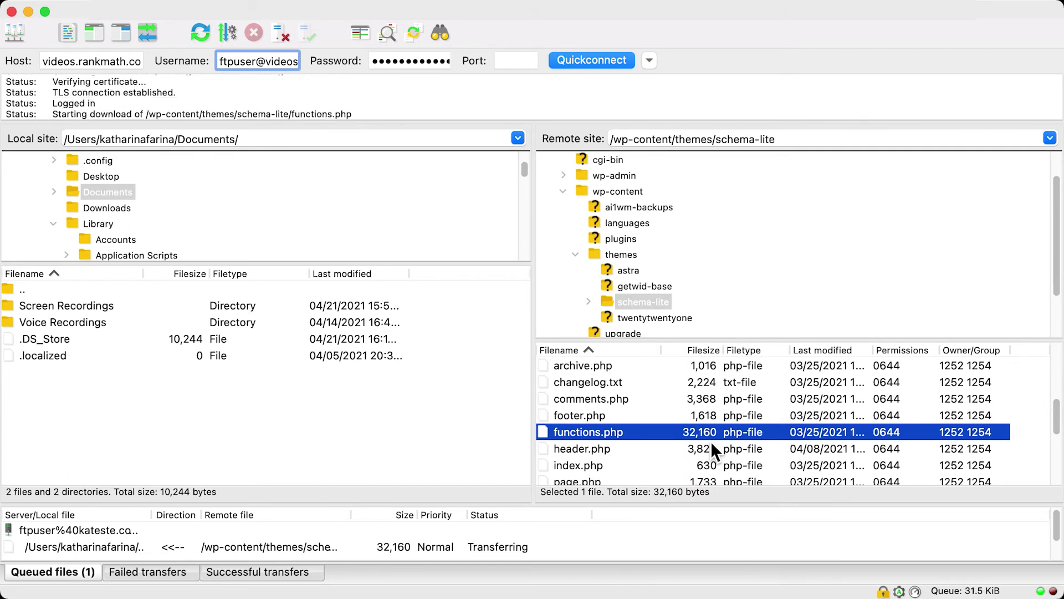
click(66, 376)
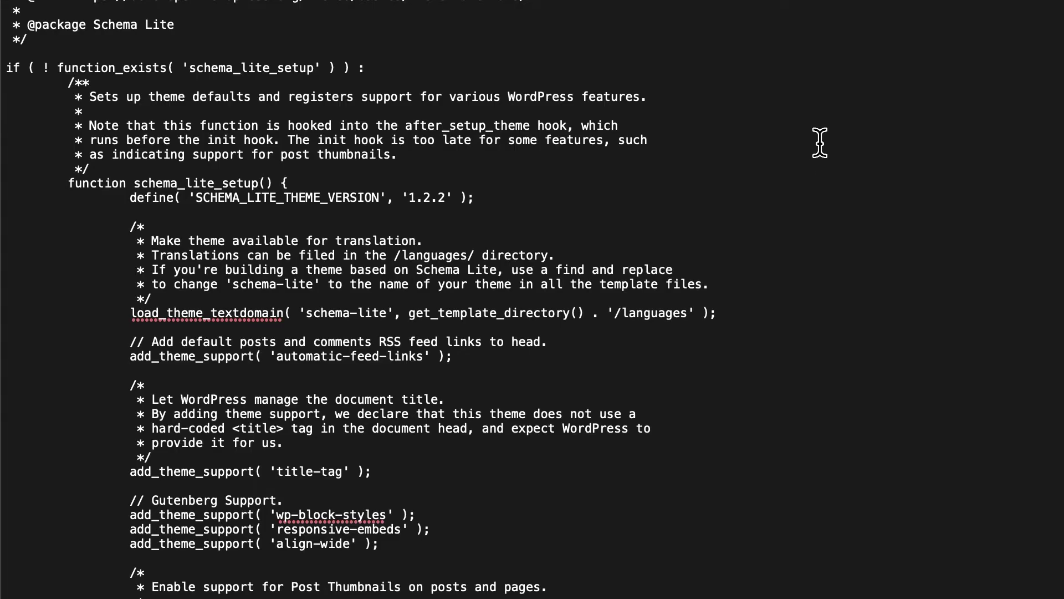